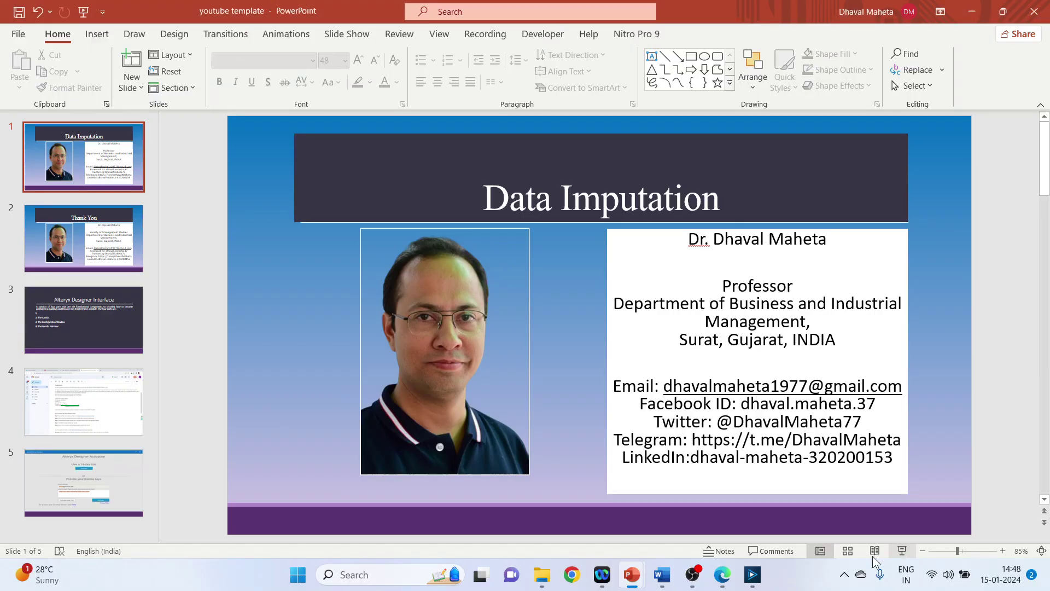
Bring Alteryx Designer, with the empty New Workflow1, to the front.
{"action": "left_click", "coordinate": [751, 575]}
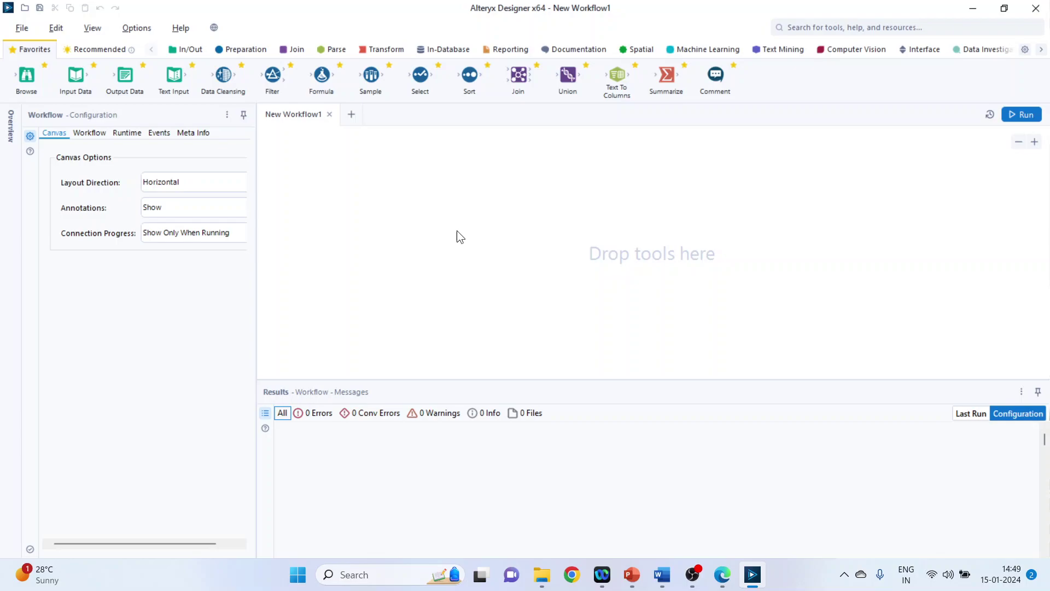
Place a Text Input tool from the In/Out tools onto the workflow canvas.
{"action": "left_click", "coordinate": [185, 50]}
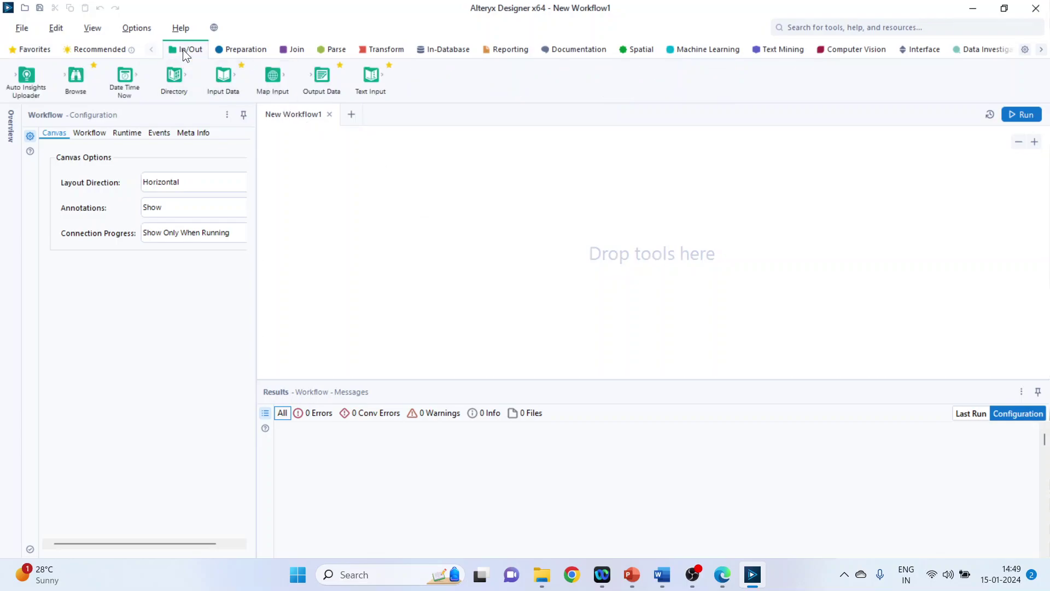
{"action": "mouse_move", "coordinate": [372, 87]}
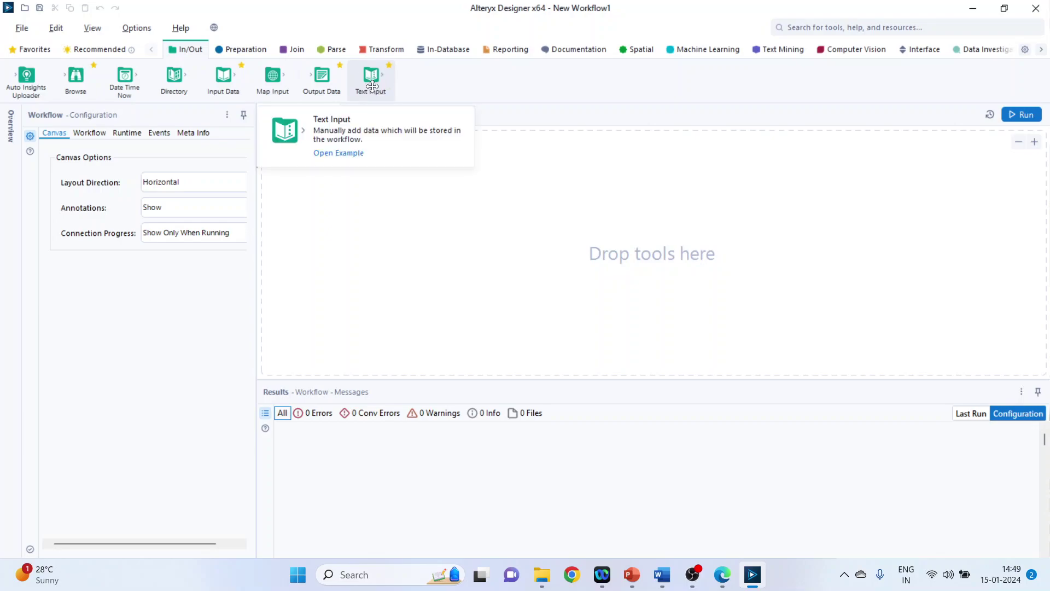
{"action": "left_click_drag", "start_coordinate": [372, 87], "coordinate": [365, 233]}
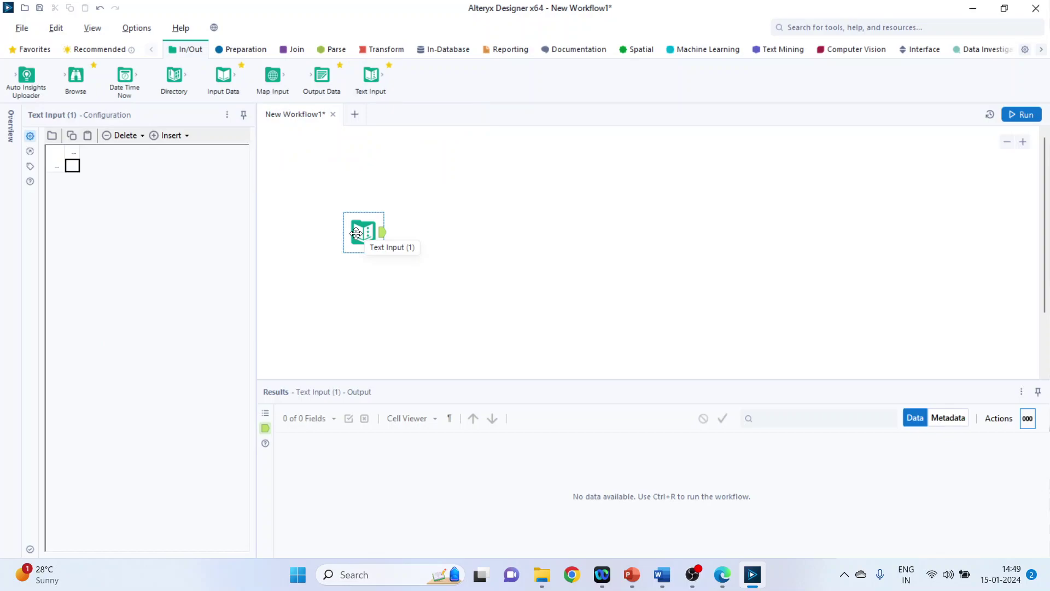
Insert rows one at a time until the Text Input grid has ten empty rows.
{"action": "left_click", "coordinate": [184, 135]}
{"action": "left_click", "coordinate": [183, 151]}
{"action": "left_click", "coordinate": [183, 137]}
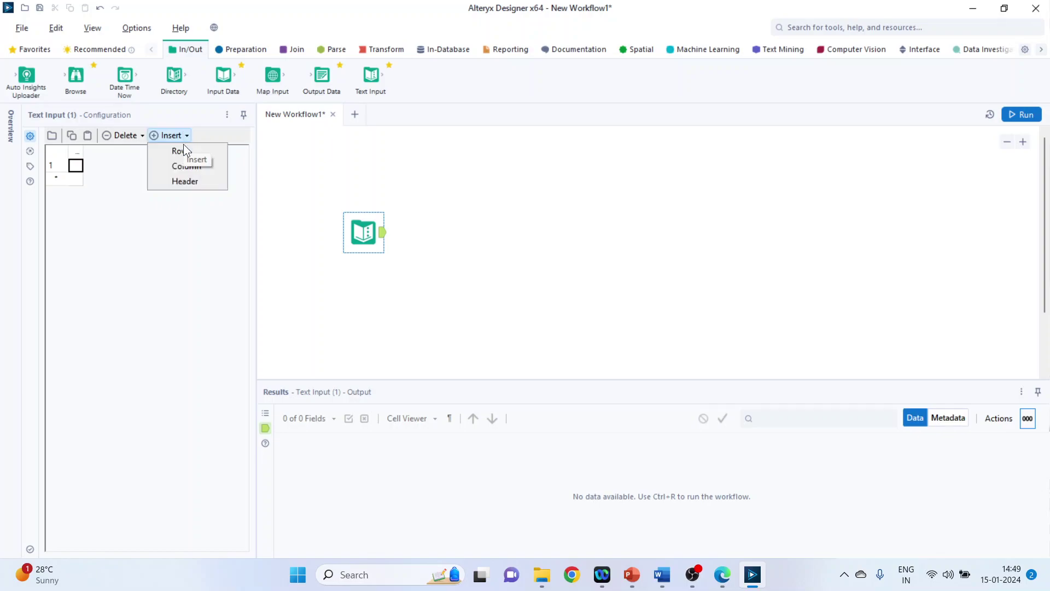
{"action": "left_click", "coordinate": [184, 152]}
{"action": "left_click", "coordinate": [181, 136]}
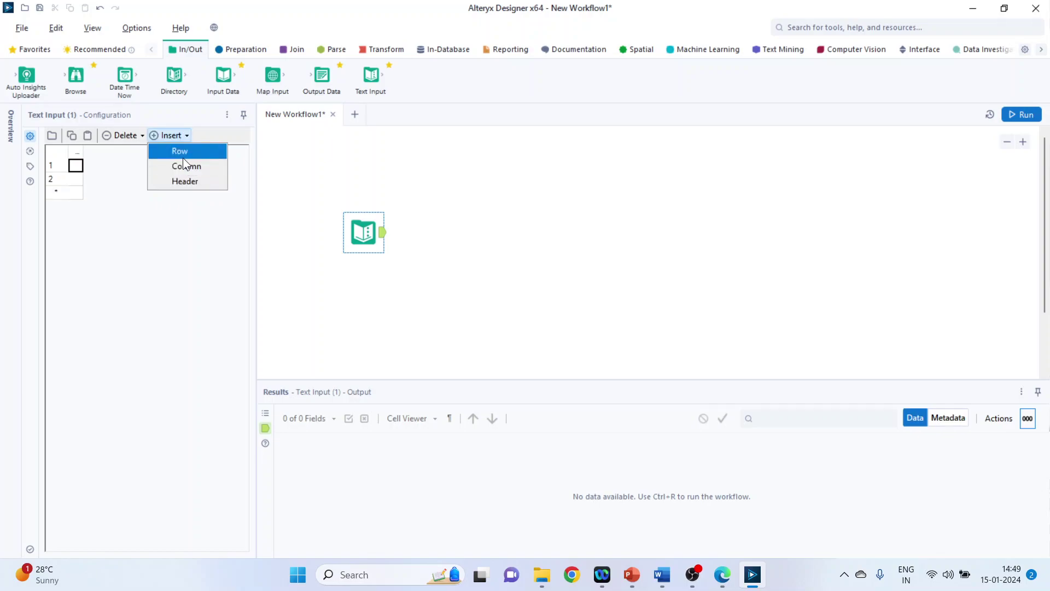
{"action": "left_click", "coordinate": [184, 156]}
{"action": "left_click", "coordinate": [181, 136]}
{"action": "left_click", "coordinate": [180, 154]}
{"action": "left_click", "coordinate": [179, 135]}
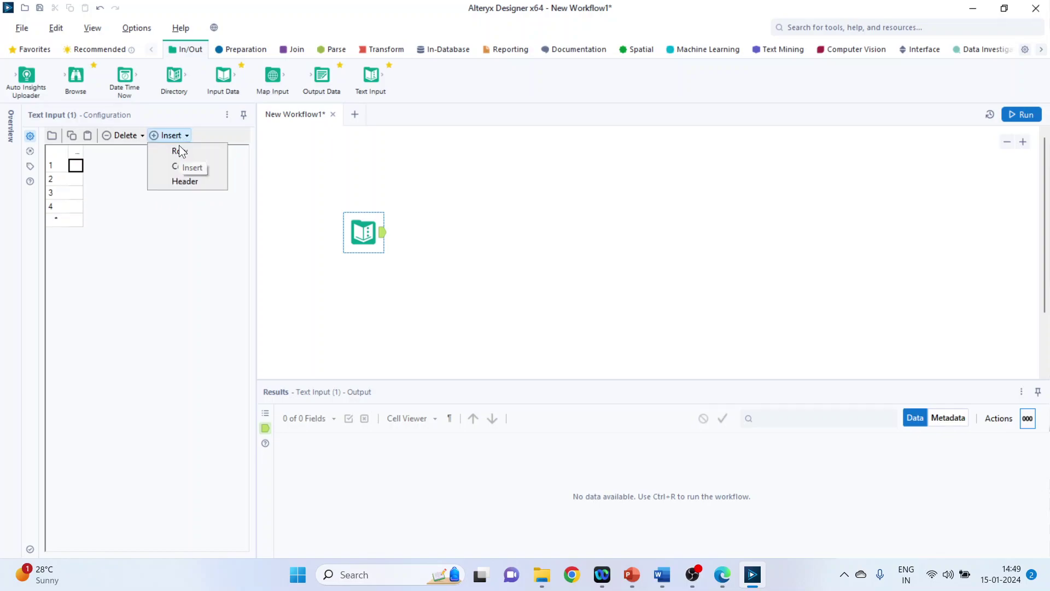
{"action": "left_click", "coordinate": [180, 152]}
{"action": "left_click", "coordinate": [177, 137]}
{"action": "left_click", "coordinate": [180, 151]}
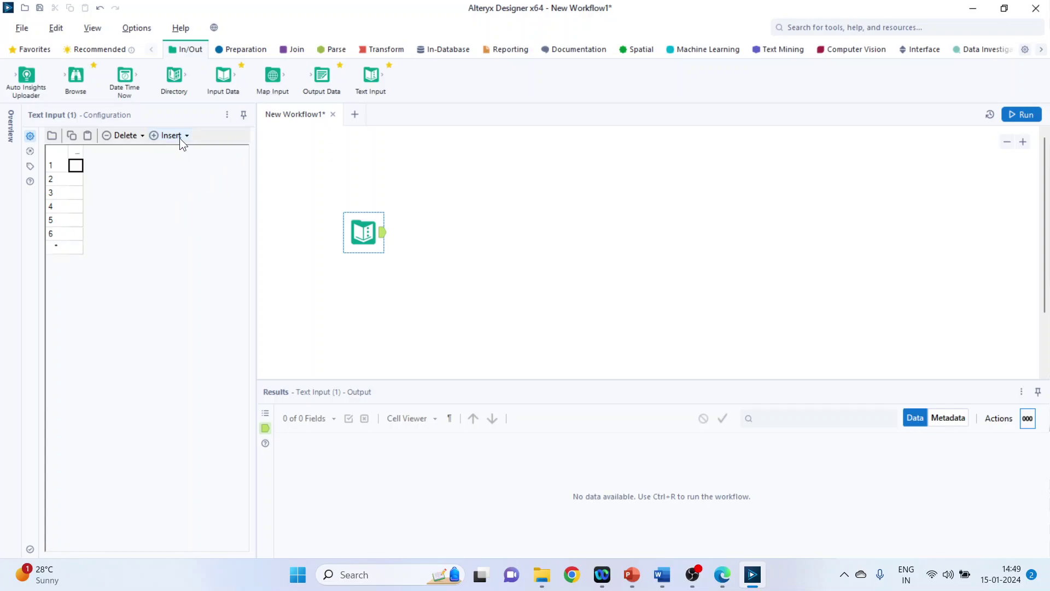
{"action": "left_click", "coordinate": [180, 137]}
{"action": "left_click", "coordinate": [181, 151]}
{"action": "left_click", "coordinate": [180, 141]}
{"action": "left_click", "coordinate": [178, 151]}
{"action": "left_click", "coordinate": [178, 140]}
{"action": "left_click", "coordinate": [175, 153]}
{"action": "left_click", "coordinate": [174, 138]}
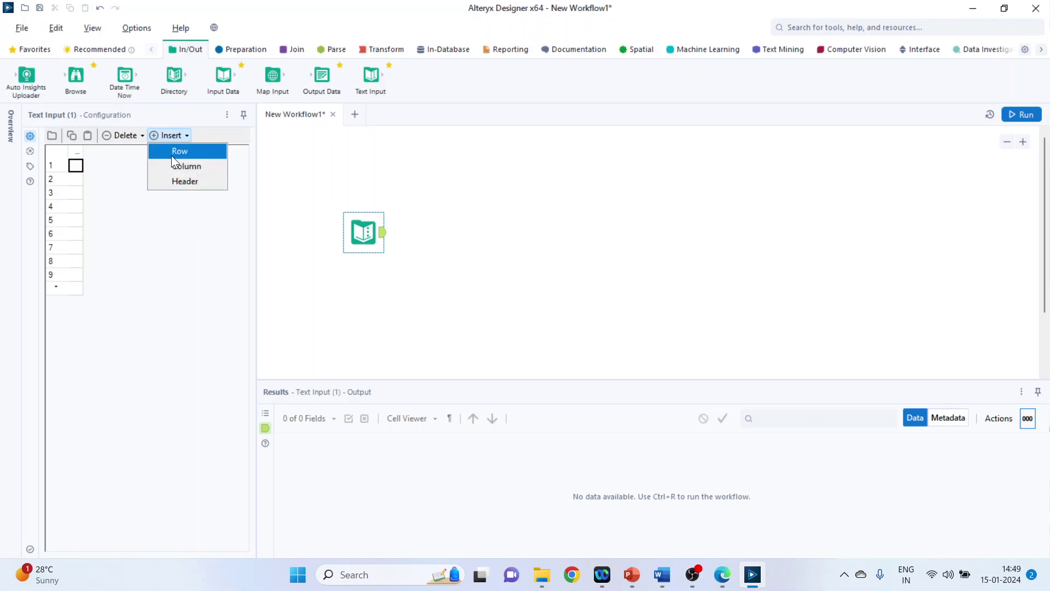
{"action": "left_click", "coordinate": [171, 156]}
{"action": "left_click", "coordinate": [176, 134]}
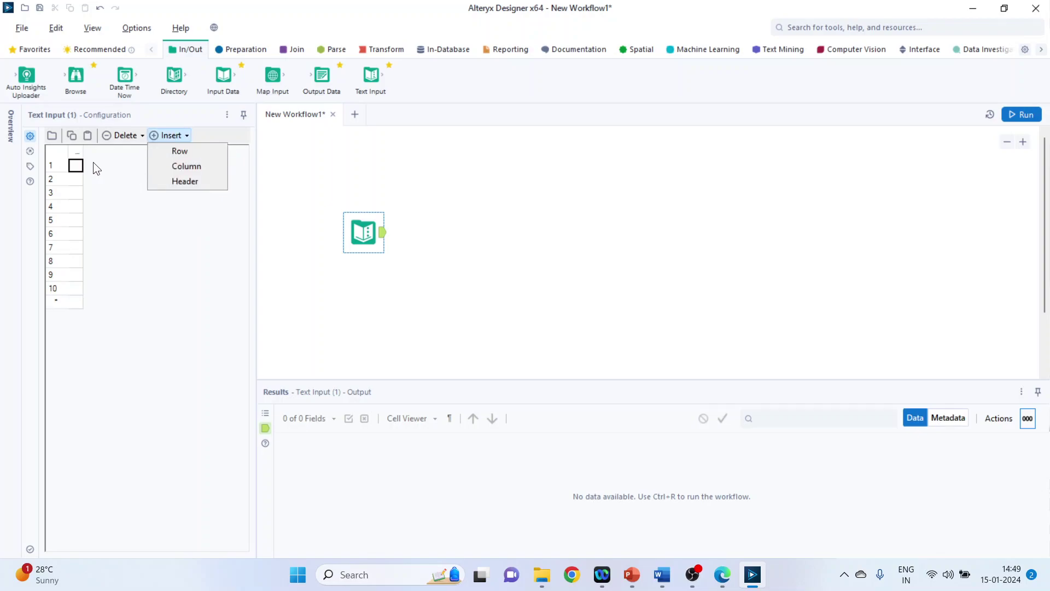
{"action": "left_click", "coordinate": [75, 154]}
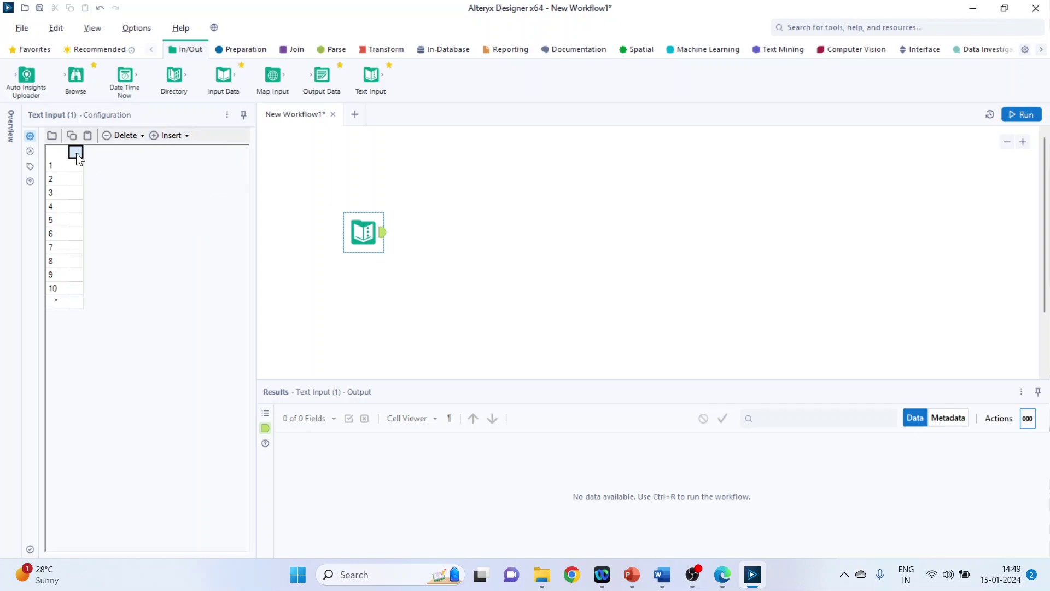
Name the column Age and enter 21, 20, a blank, and 25 in rows 1–4.
{"action": "type", "text": "Age"}
{"action": "key", "text": "Return"}
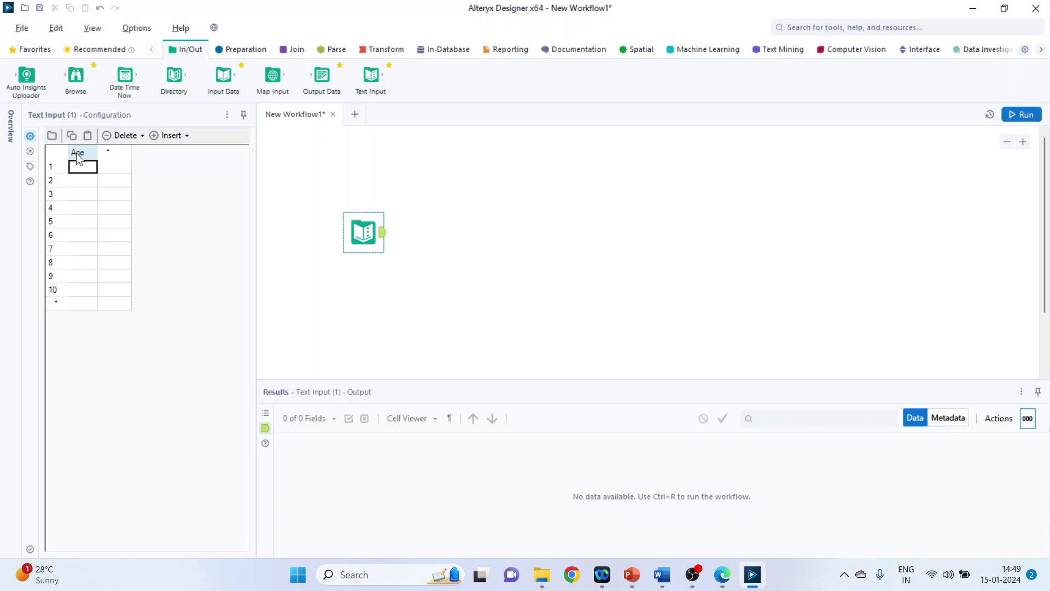
{"action": "type", "text": "21"}
{"action": "key", "text": "Return"}
{"action": "type", "text": "20"}
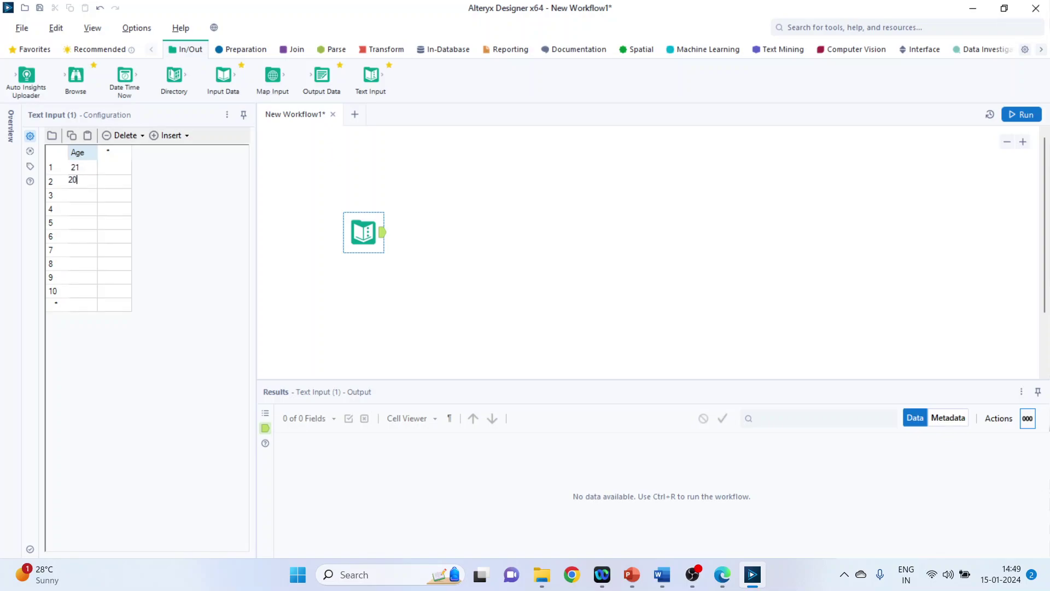
{"action": "key", "text": "Return"}
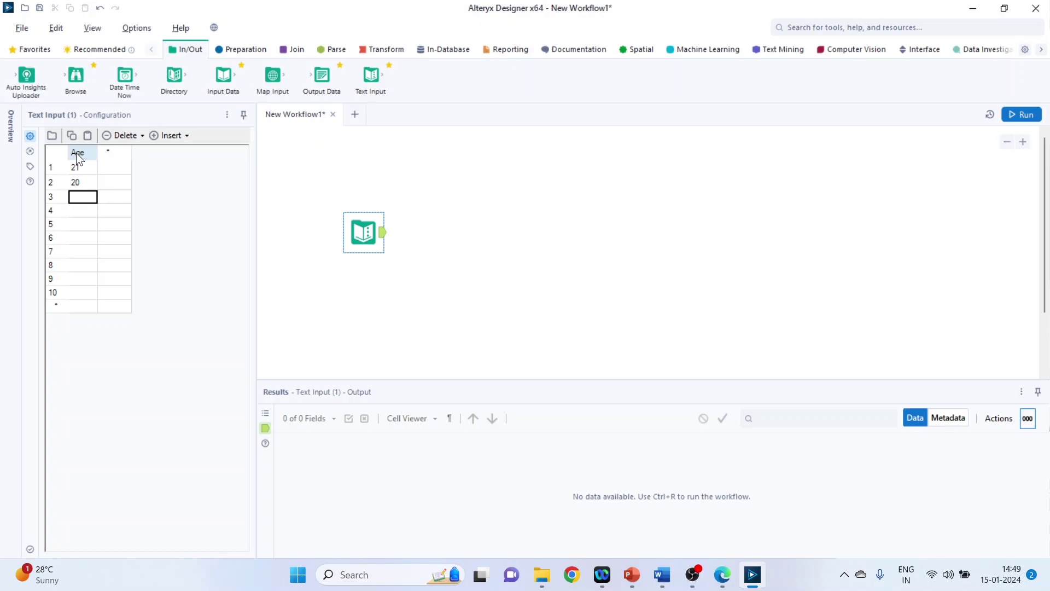
{"action": "key", "text": "Down"}
{"action": "type", "text": "25"}
{"action": "key", "text": "Return"}
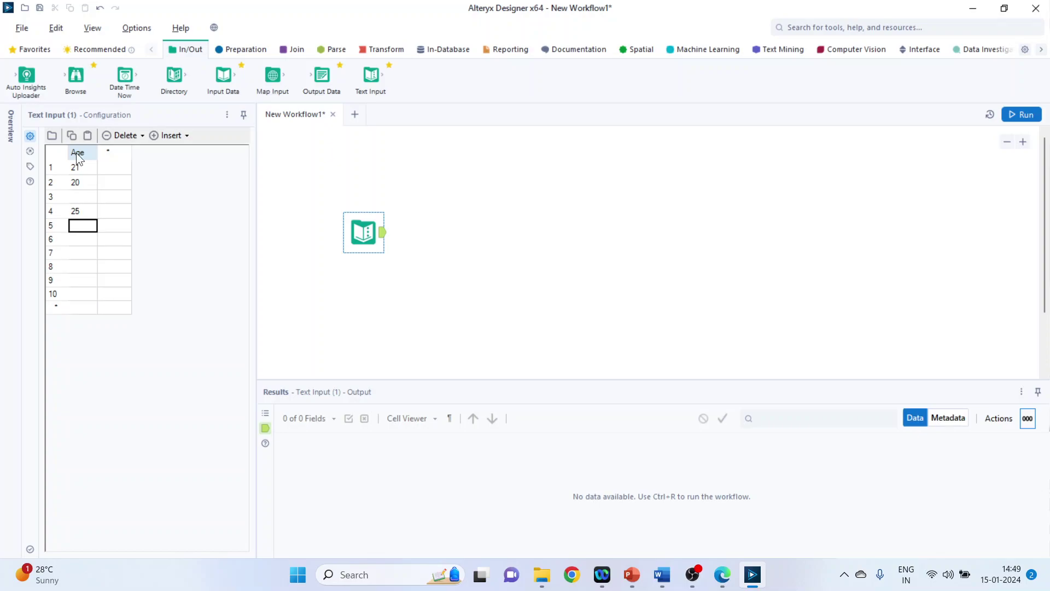
Enter ages 27, 23, 21, a blank, 20 and 25 in rows 5–10.
{"action": "type", "text": "27"}
{"action": "key", "text": "Return"}
{"action": "type", "text": "2"}
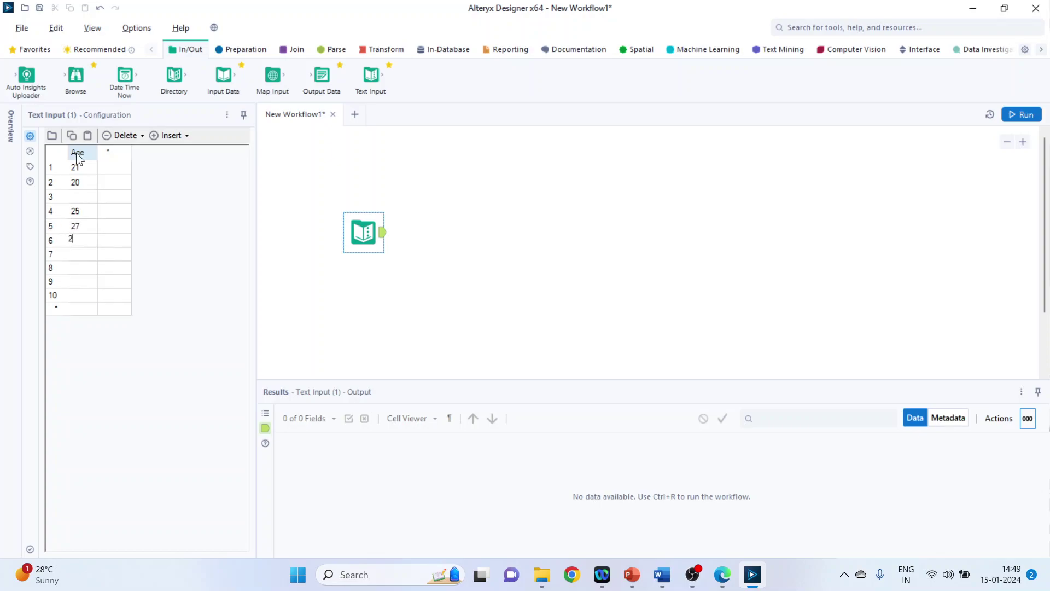
{"action": "type", "text": "3"}
{"action": "key", "text": "Return"}
{"action": "type", "text": "21"}
{"action": "key", "text": "Return"}
{"action": "key", "text": "Down"}
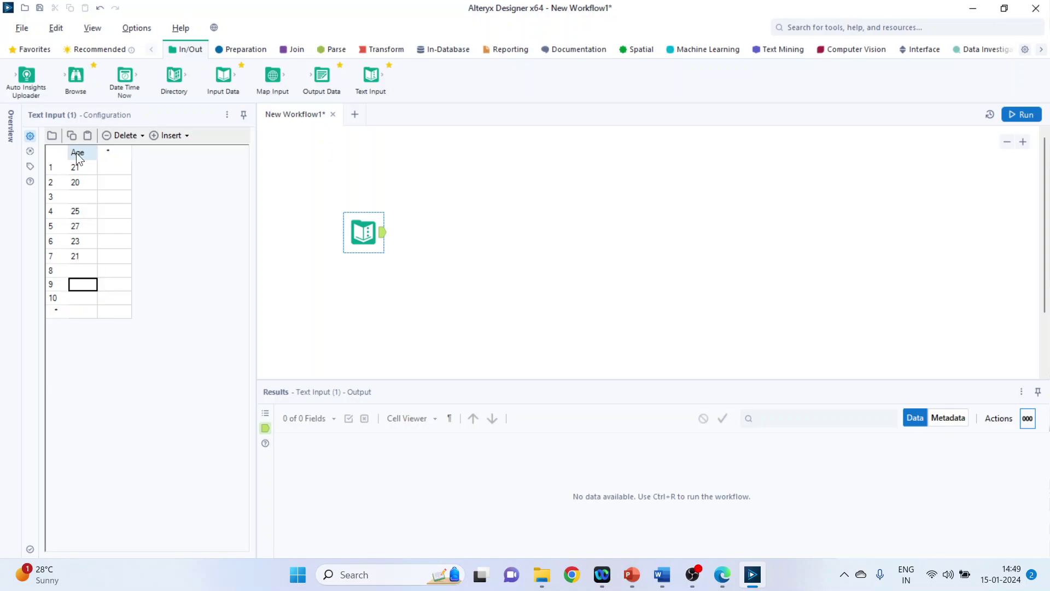
{"action": "type", "text": "20"}
{"action": "key", "text": "Return"}
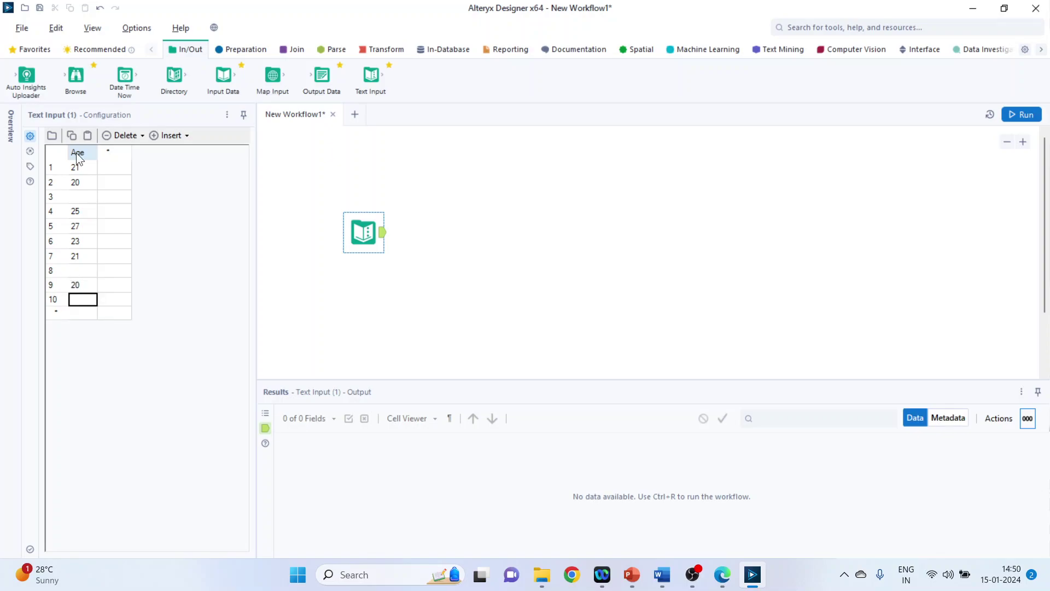
{"action": "type", "text": "25"}
{"action": "key", "text": "Return"}
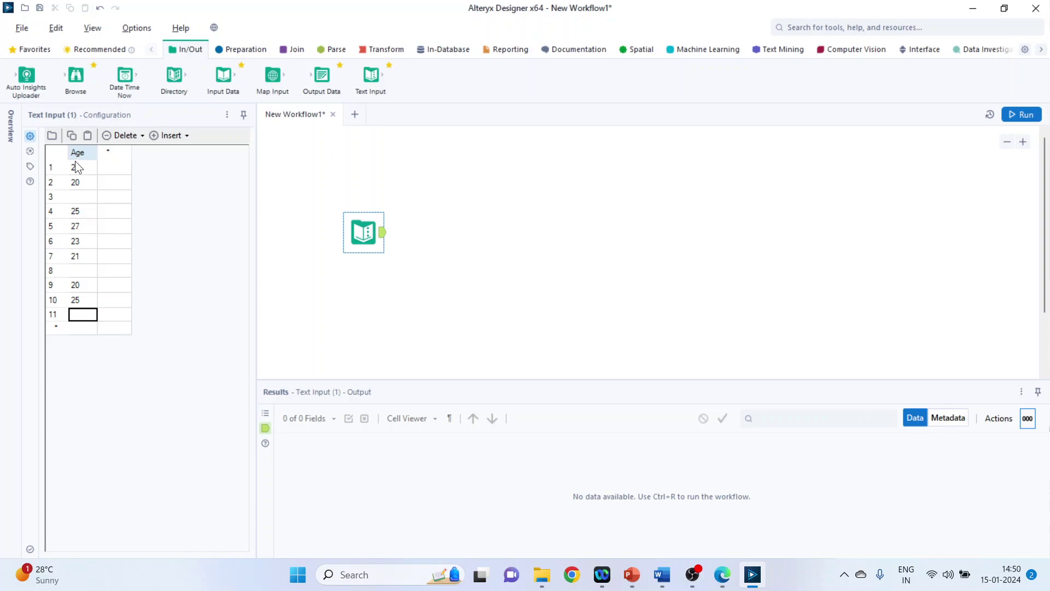
Delete the stray empty row 11 and attempt to remove the empty extra column.
{"action": "left_click", "coordinate": [54, 316]}
{"action": "left_click", "coordinate": [125, 137]}
{"action": "left_click", "coordinate": [131, 168]}
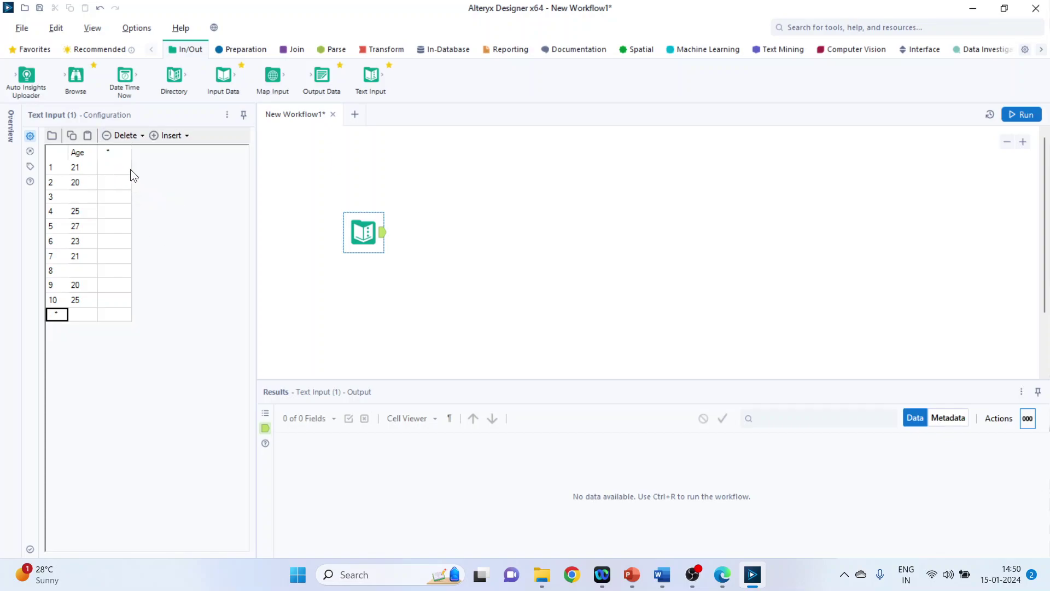
{"action": "left_click", "coordinate": [120, 156]}
{"action": "left_click", "coordinate": [126, 135]}
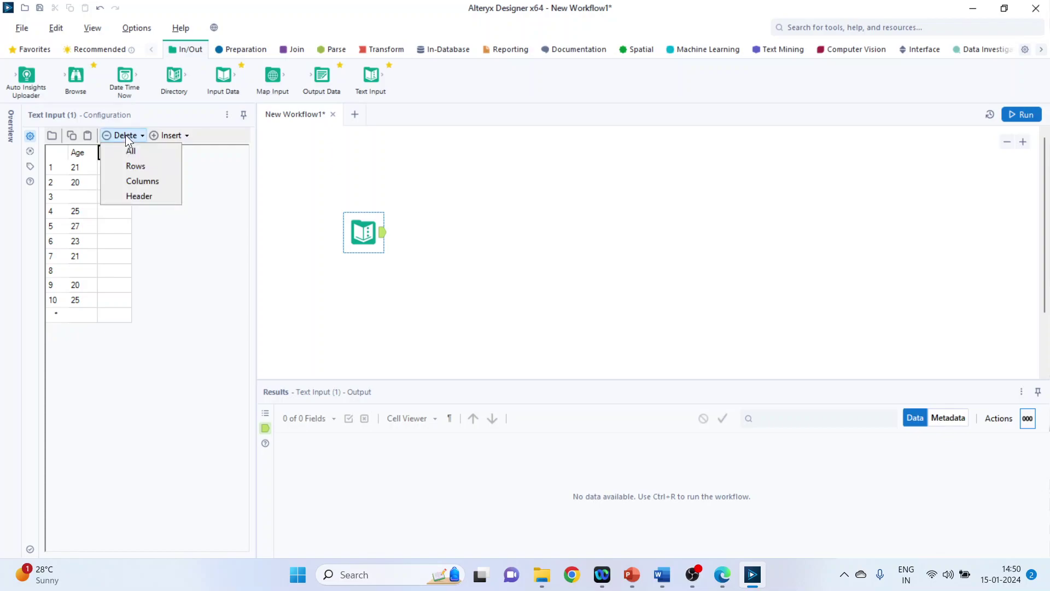
{"action": "left_click", "coordinate": [134, 179]}
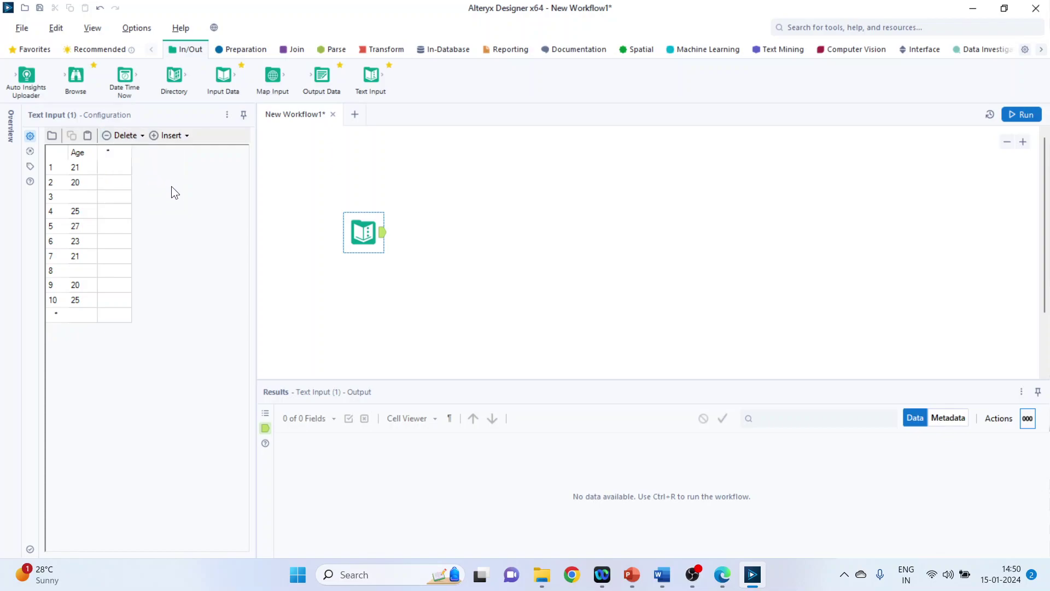
Connect an Imputation tool after Text Input, filling null Age with the average, and run it.
{"action": "left_click", "coordinate": [249, 50]}
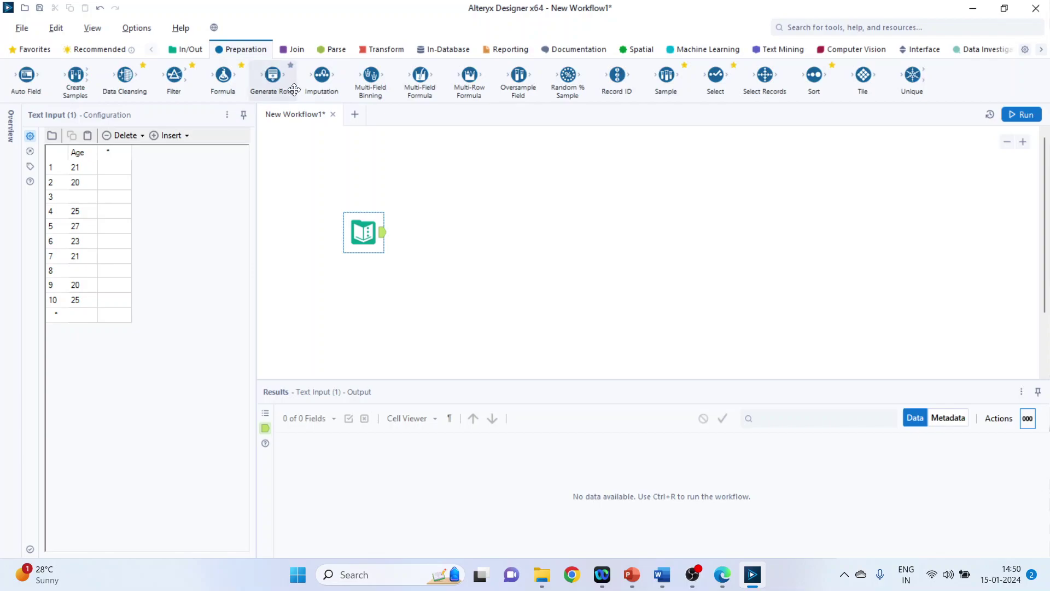
{"action": "left_click_drag", "start_coordinate": [321, 76], "coordinate": [454, 232]}
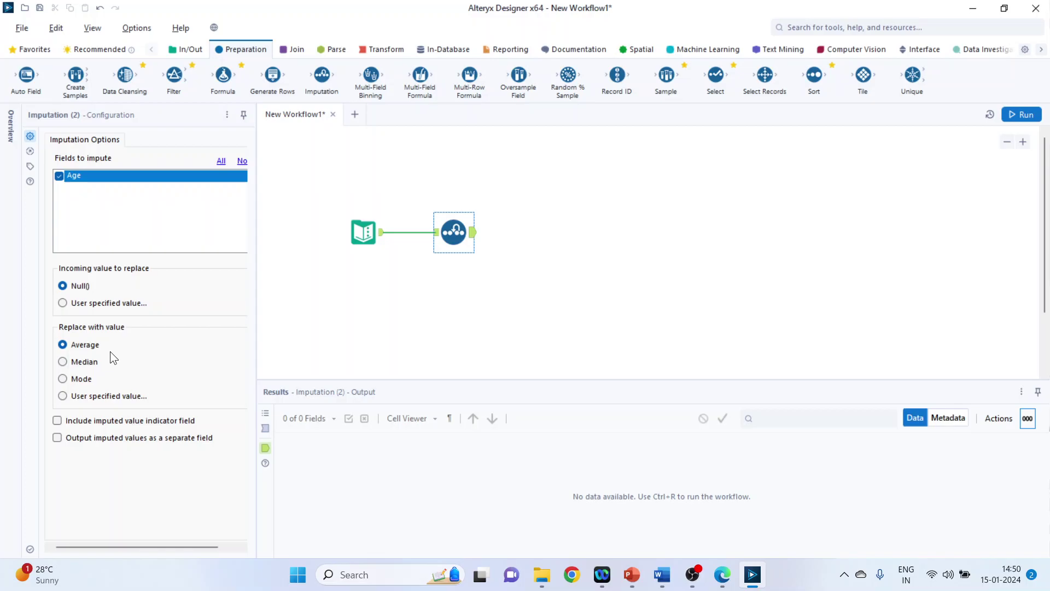
{"action": "left_click", "coordinate": [1015, 117]}
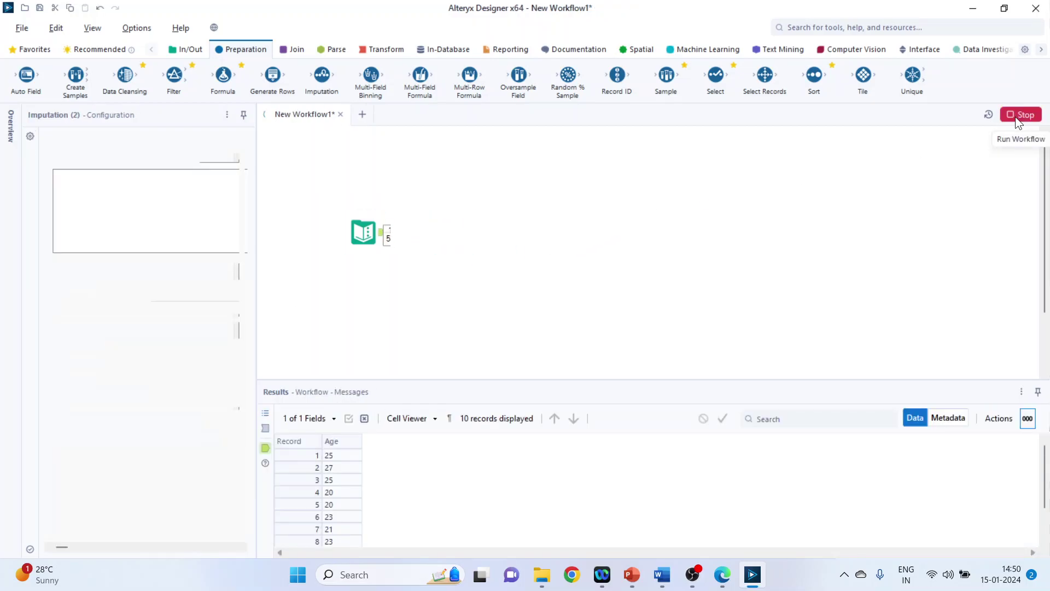
{"action": "left_click", "coordinate": [613, 315]}
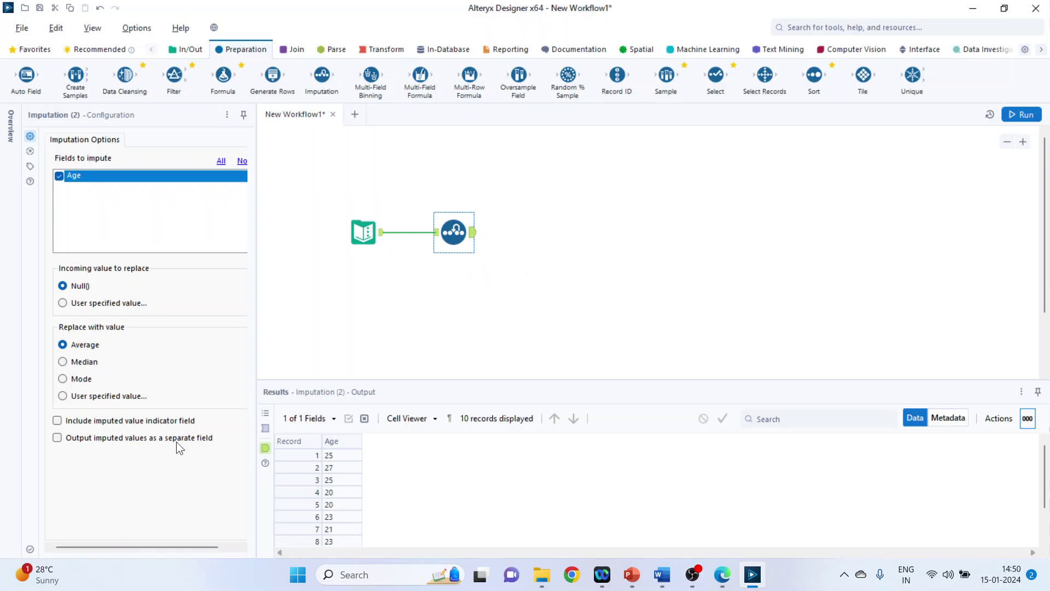
Switch the replacement to Median and rerun, so record 8 becomes 22.
{"action": "left_click", "coordinate": [63, 362]}
{"action": "left_click", "coordinate": [1018, 114]}
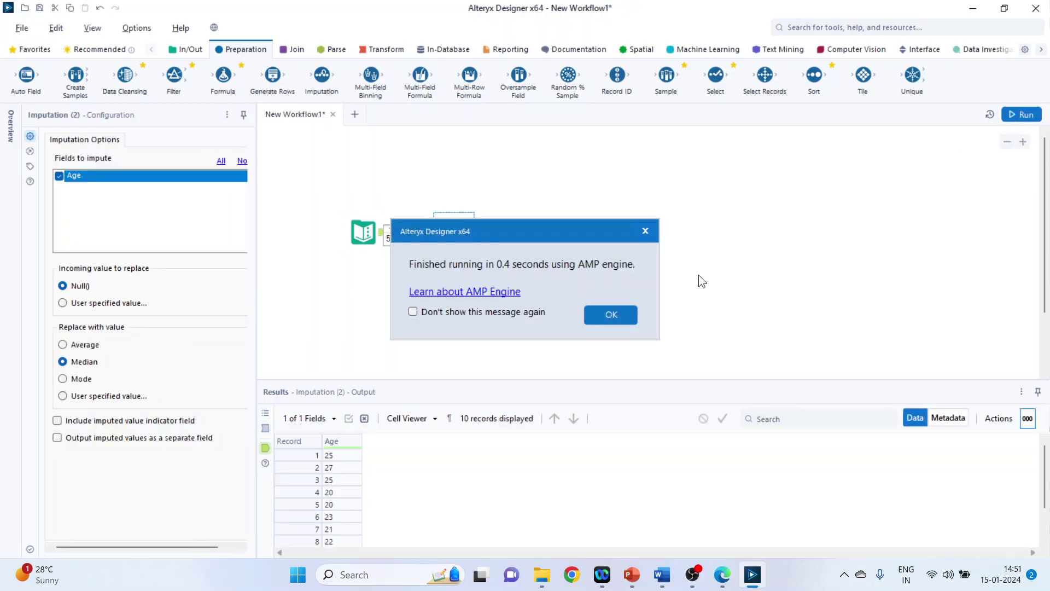
{"action": "left_click", "coordinate": [624, 313]}
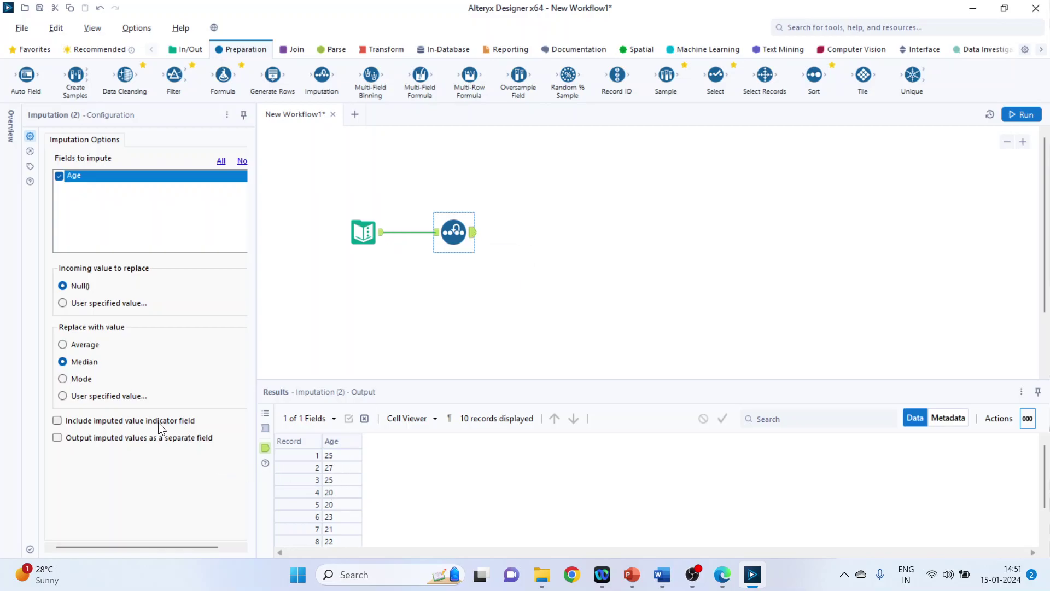
Switch the replacement to Mode and rerun, so record 8 becomes 20.
{"action": "left_click", "coordinate": [60, 379]}
{"action": "left_click", "coordinate": [1020, 116]}
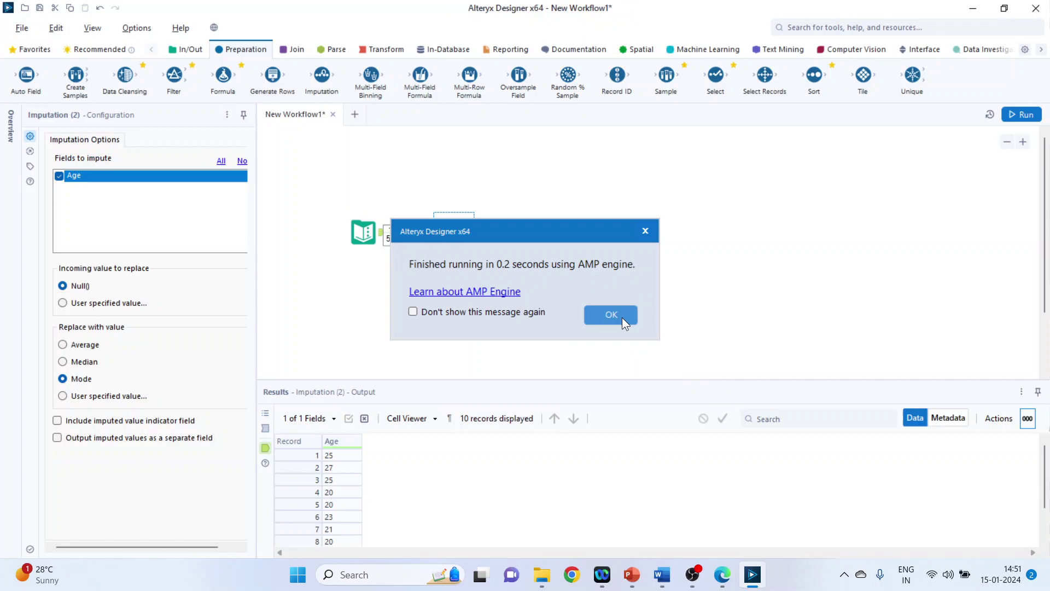
{"action": "left_click", "coordinate": [623, 318]}
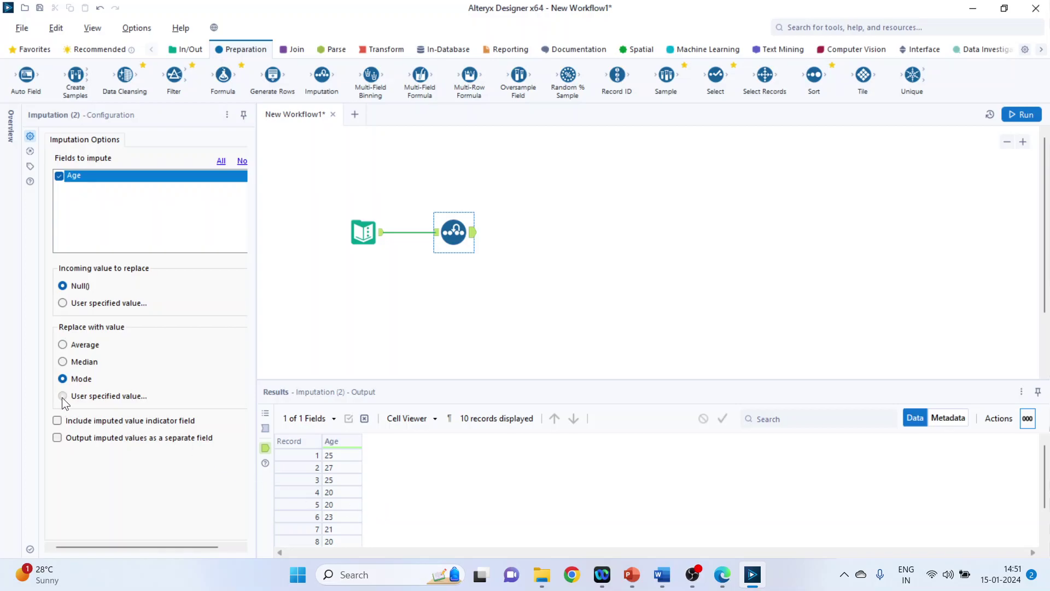
Set a user-specified replacement value of 0.00000, then return to the PowerPoint deck.
{"action": "left_click", "coordinate": [63, 397]}
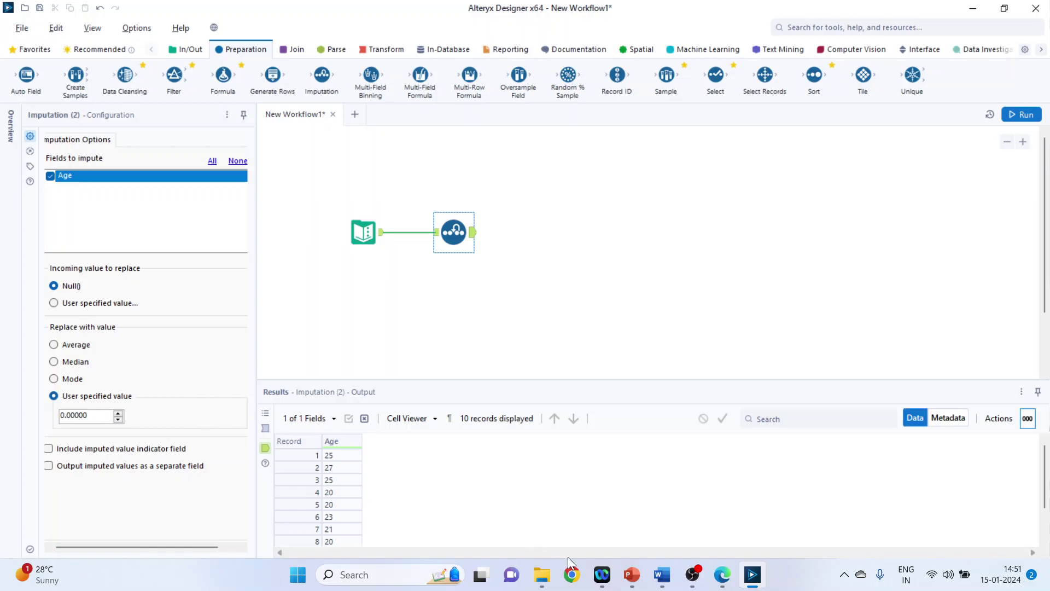
{"action": "mouse_move", "coordinate": [632, 574]}
{"action": "left_click", "coordinate": [575, 507]}
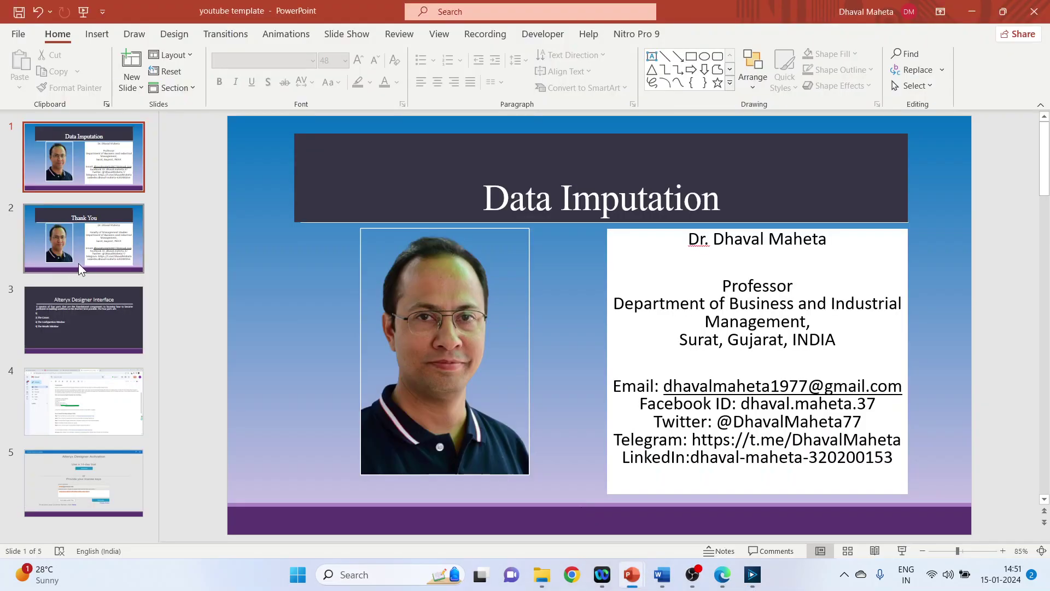